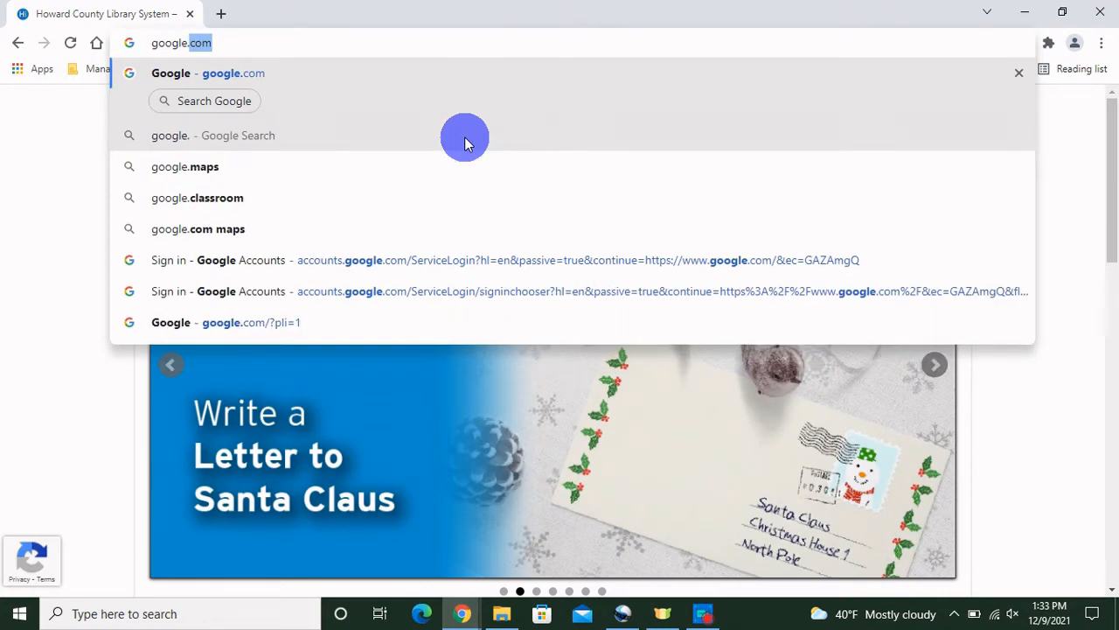
Step: Open google.com and sign in to the listed Google account with the account password
{"action": "key", "text": "Return"}
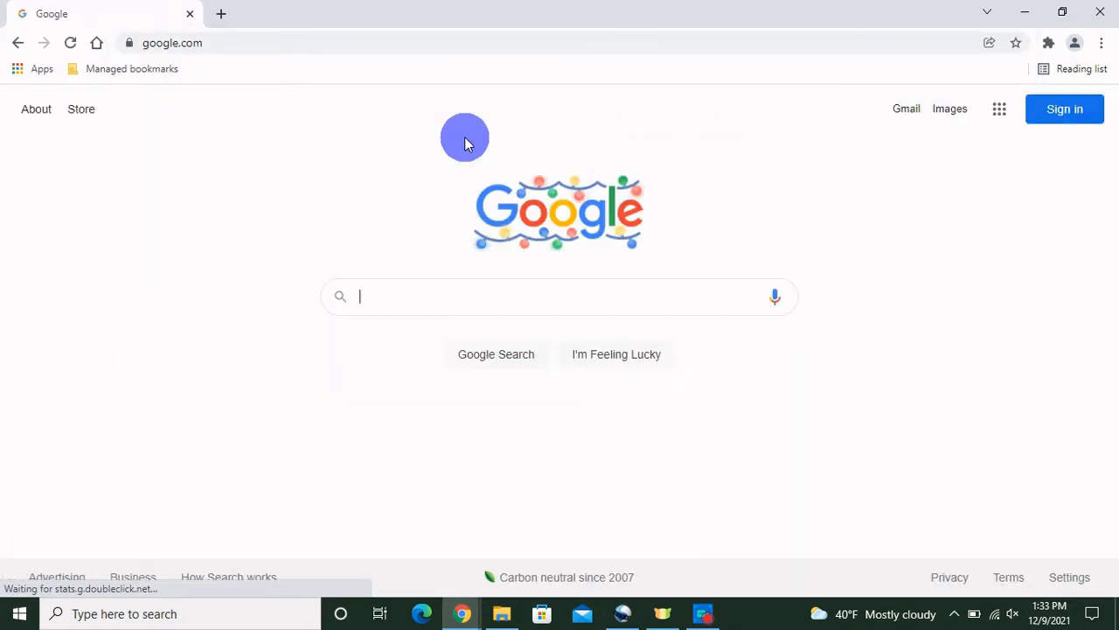
{"action": "left_click", "coordinate": [1081, 126]}
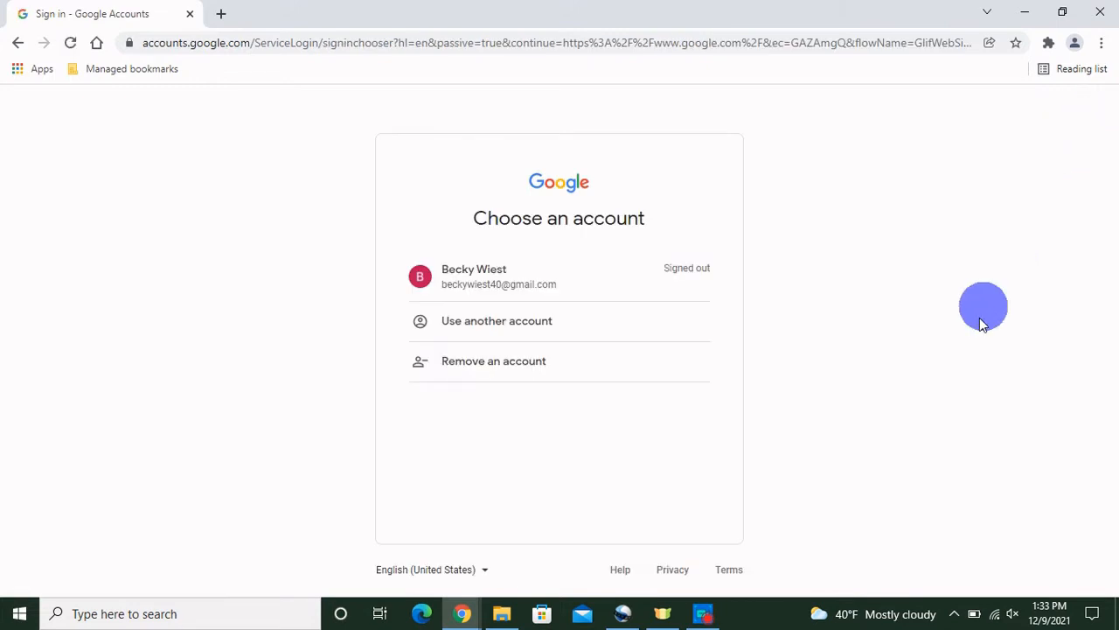
{"action": "left_click", "coordinate": [587, 287]}
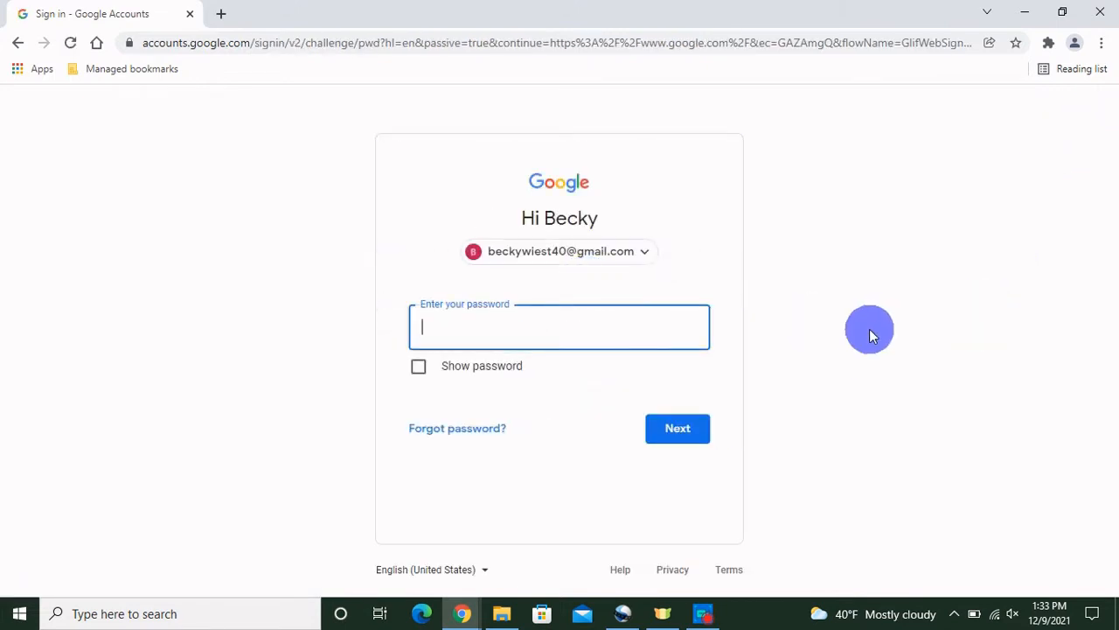
{"action": "type", "text": "*********"}
{"action": "key", "text": "Return"}
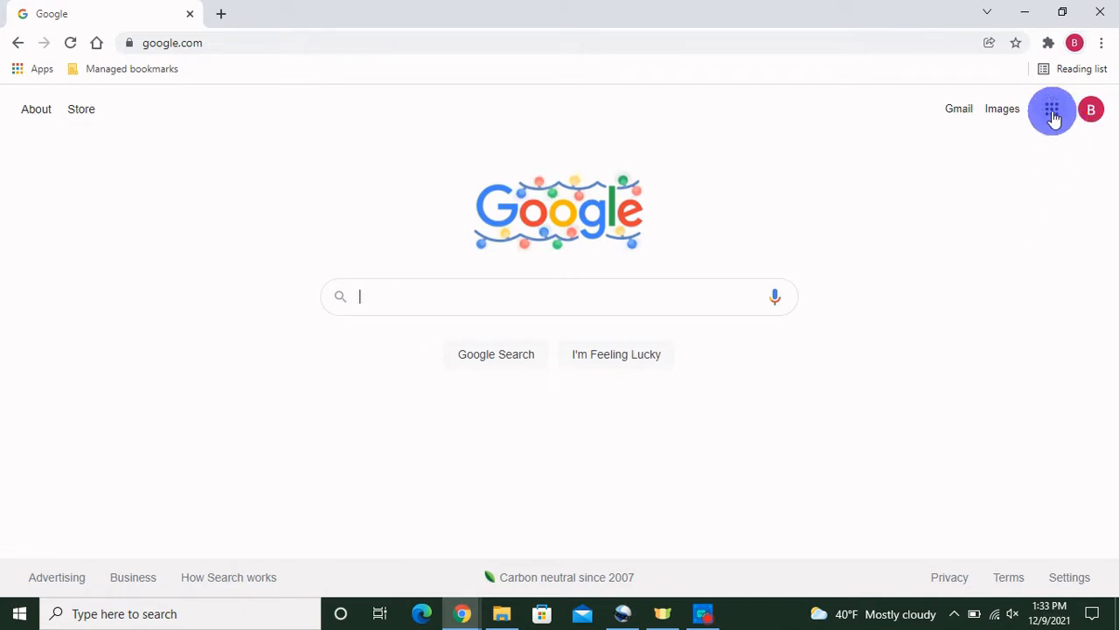
Step: Open Google Drive from the Google apps and view the files in My Drive
{"action": "left_click", "coordinate": [1053, 112]}
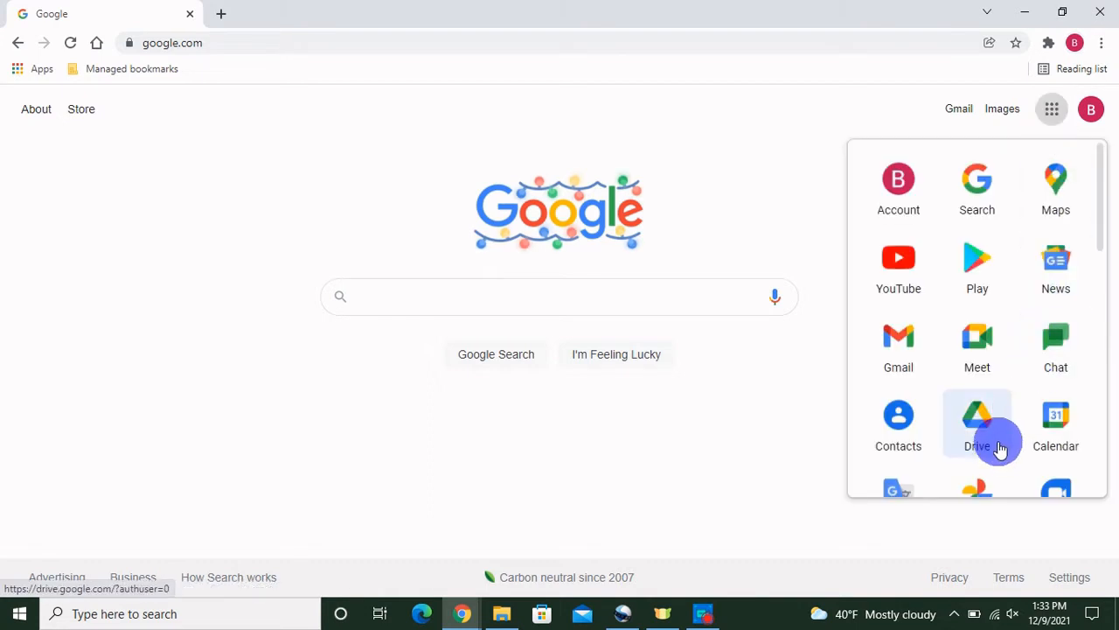
{"action": "left_click", "coordinate": [978, 427]}
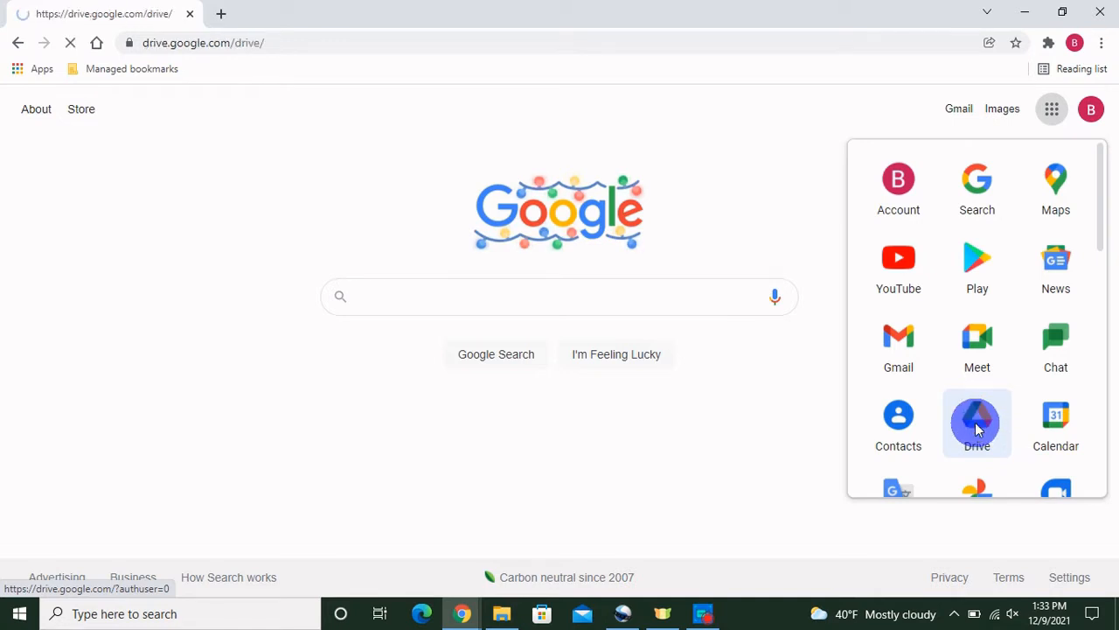
{"action": "scroll", "coordinate": [1018, 357], "scroll_direction": "down", "scroll_amount": 1}
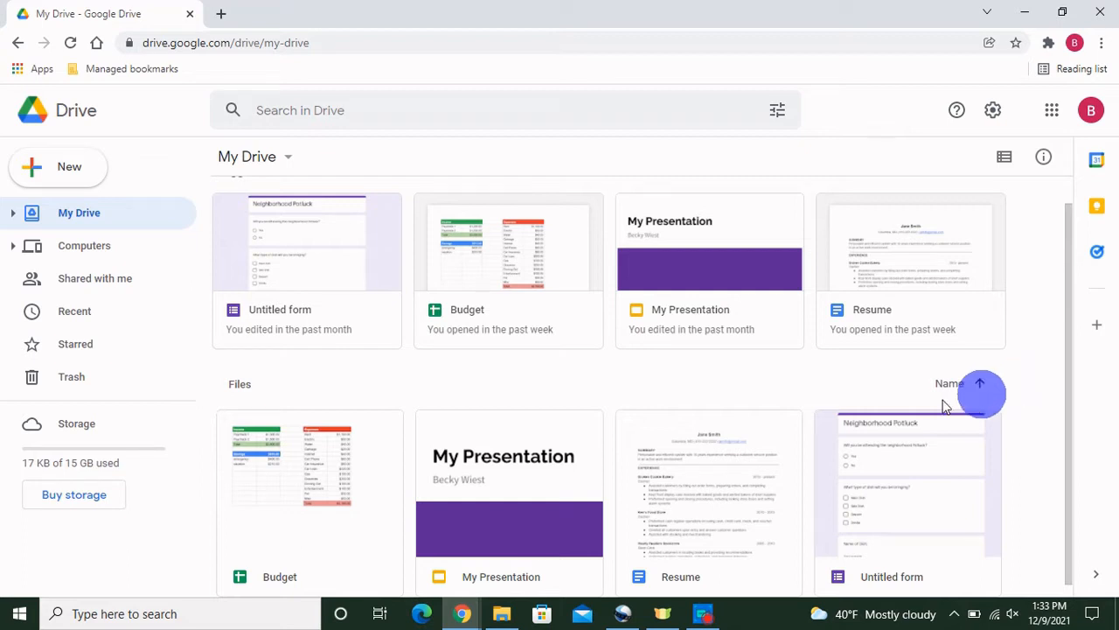
Step: Create a new folder named Personal in My Drive
{"action": "left_click", "coordinate": [93, 175]}
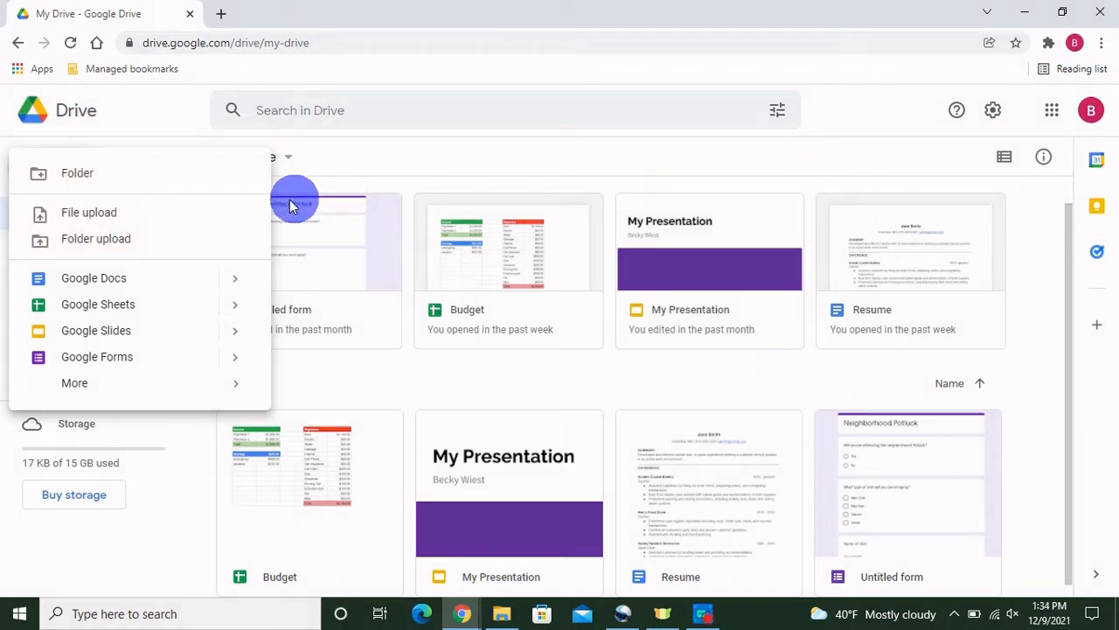
{"action": "left_click", "coordinate": [108, 180]}
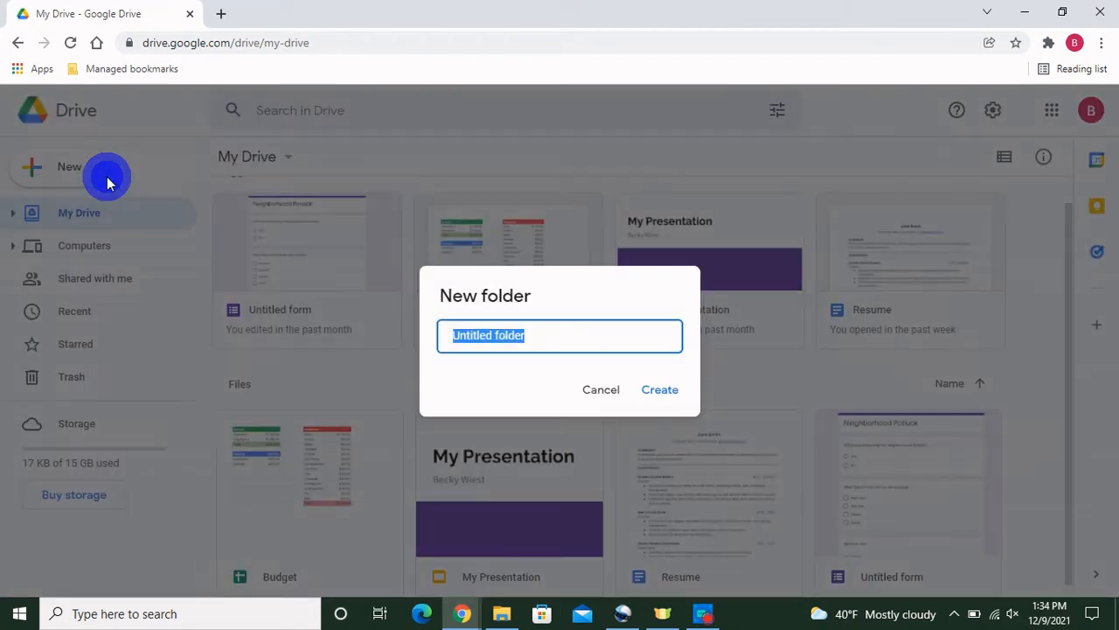
{"action": "type", "text": "Personal"}
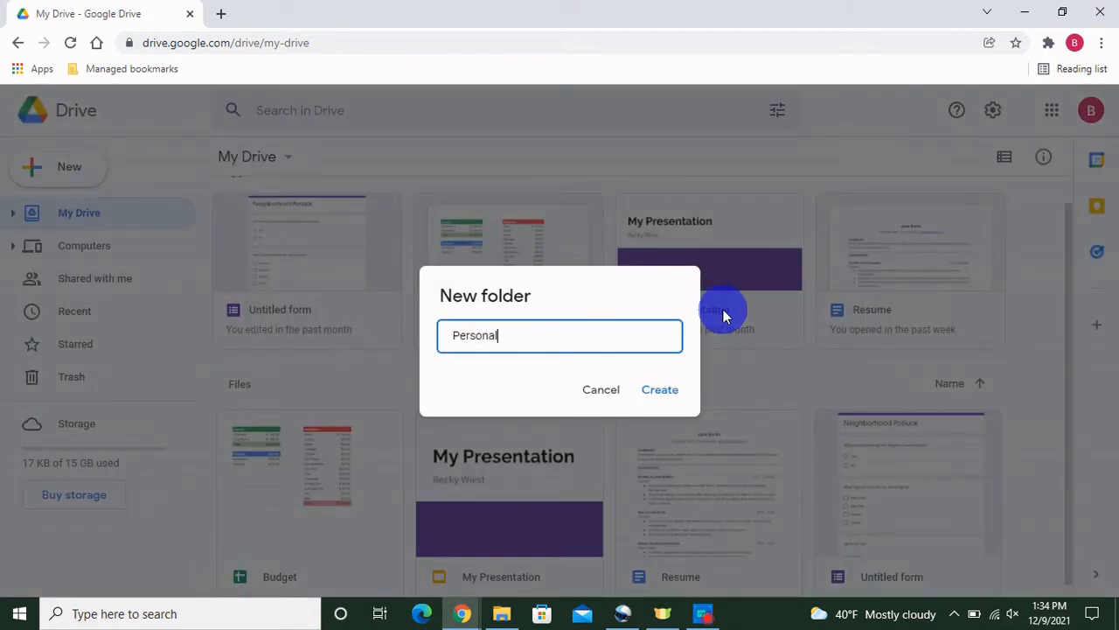
{"action": "left_click", "coordinate": [662, 390]}
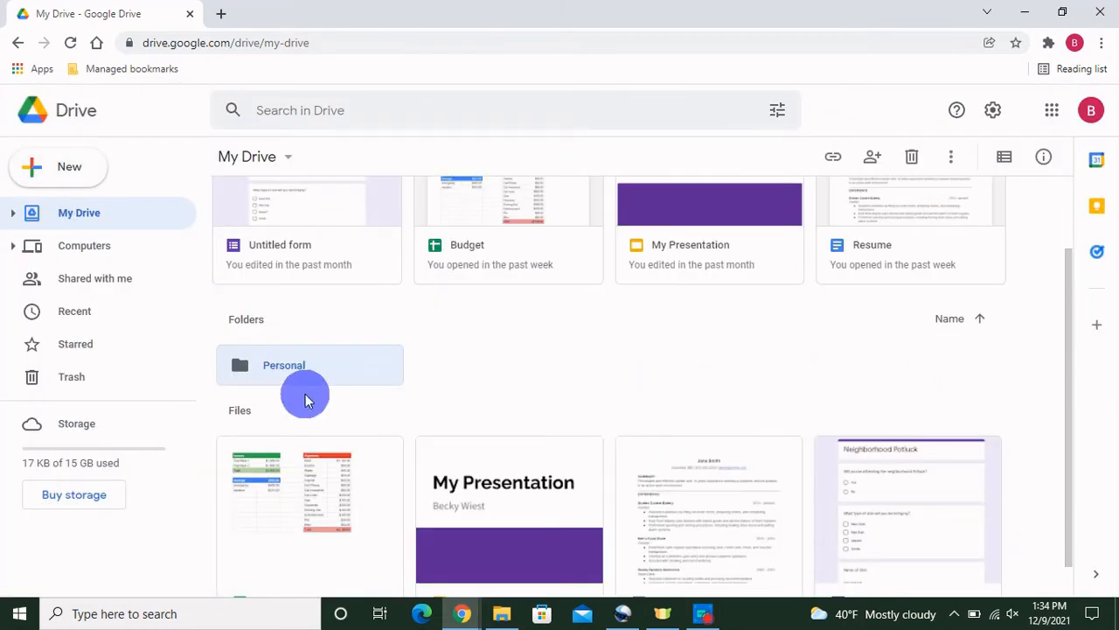
{"action": "scroll", "coordinate": [552, 381], "scroll_direction": "up", "scroll_amount": 2}
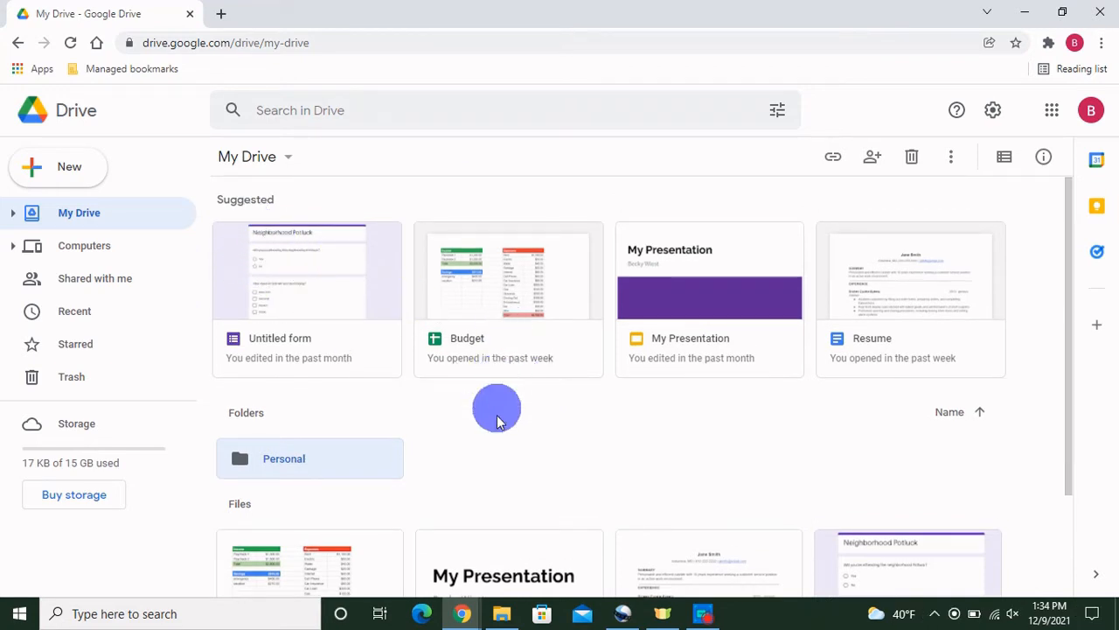
Step: Move the Budget spreadsheet from My Drive into the Personal folder
{"action": "scroll", "coordinate": [492, 425], "scroll_direction": "down", "scroll_amount": 2}
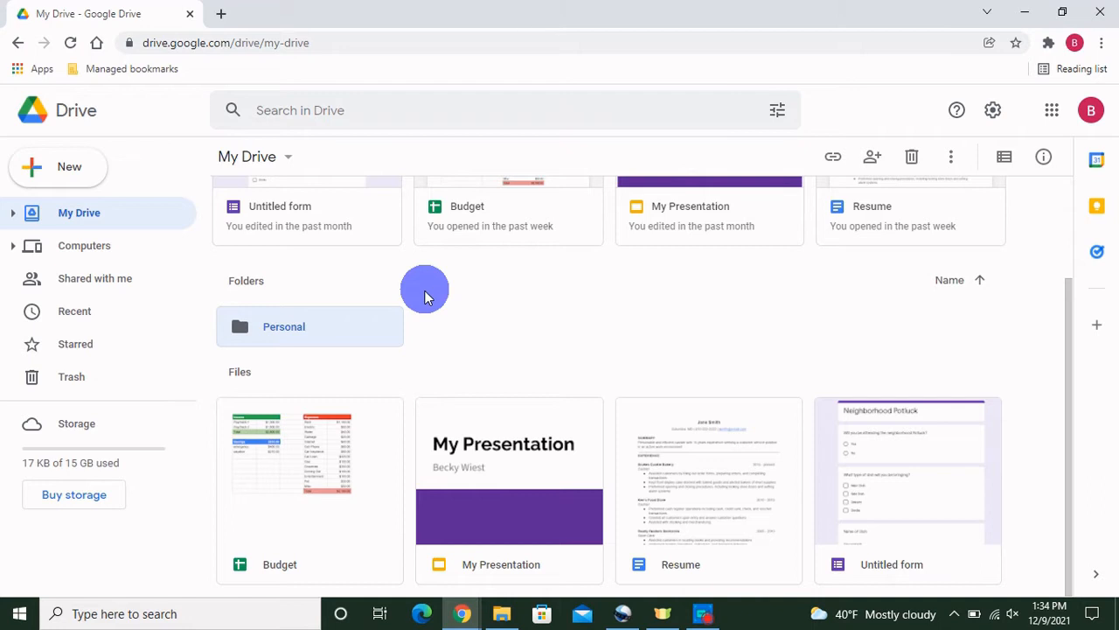
{"action": "left_click", "coordinate": [357, 476]}
{"action": "left_click_drag", "start_coordinate": [357, 476], "coordinate": [319, 330]}
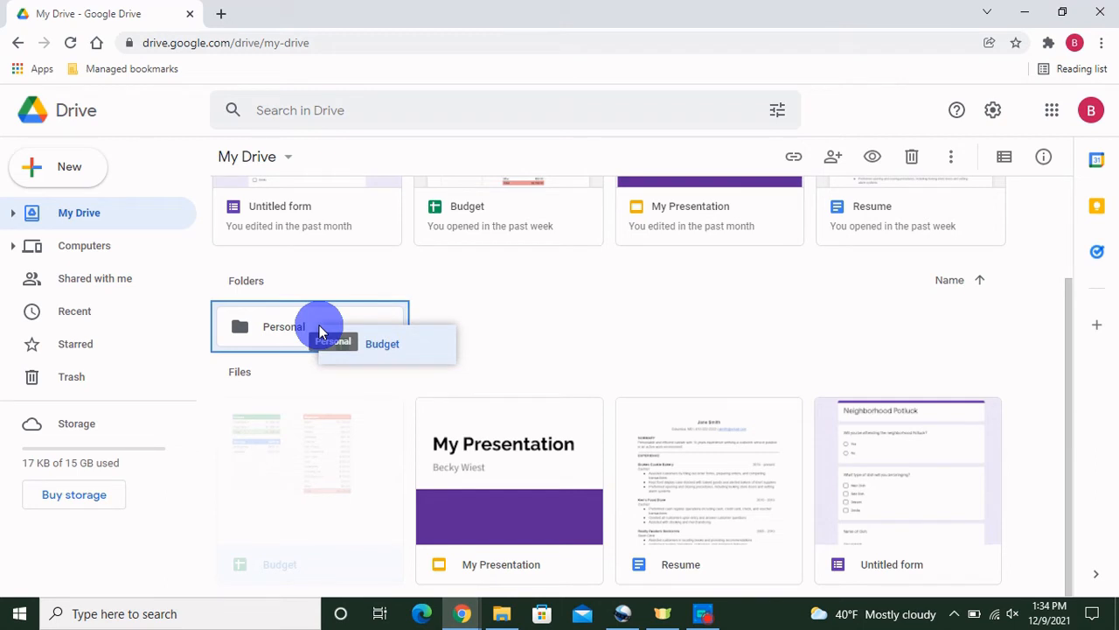
{"action": "left_click_drag", "start_coordinate": [319, 331], "coordinate": [319, 331]}
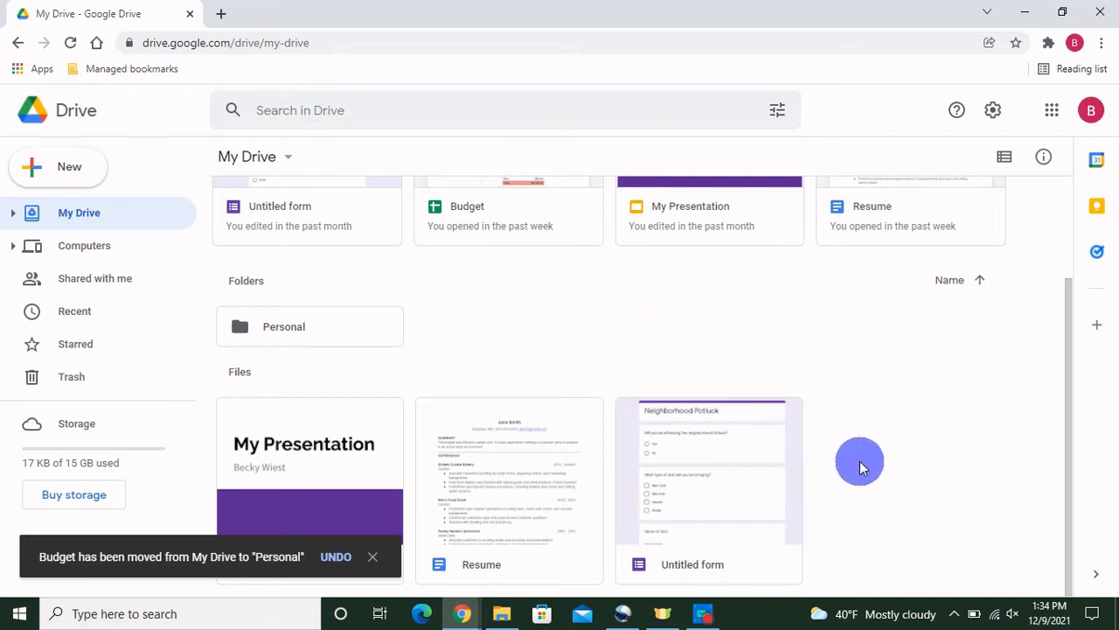
Step: Move the Untitled form file into the Personal folder using the Move to command
{"action": "right_click", "coordinate": [732, 476]}
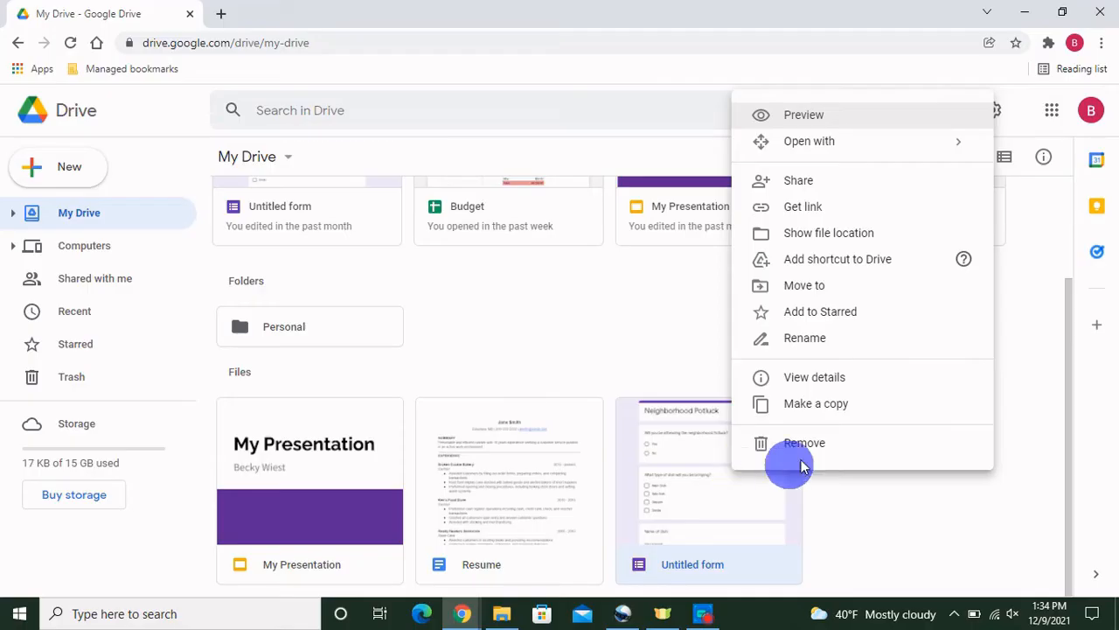
{"action": "left_click", "coordinate": [839, 289]}
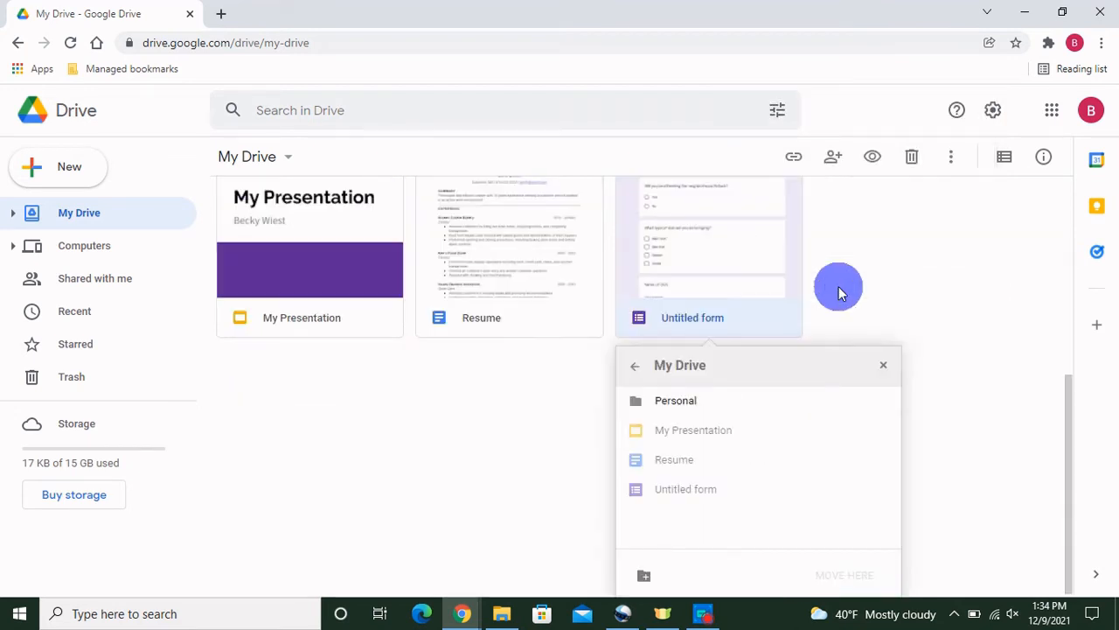
{"action": "left_click", "coordinate": [690, 404]}
{"action": "left_click", "coordinate": [860, 578]}
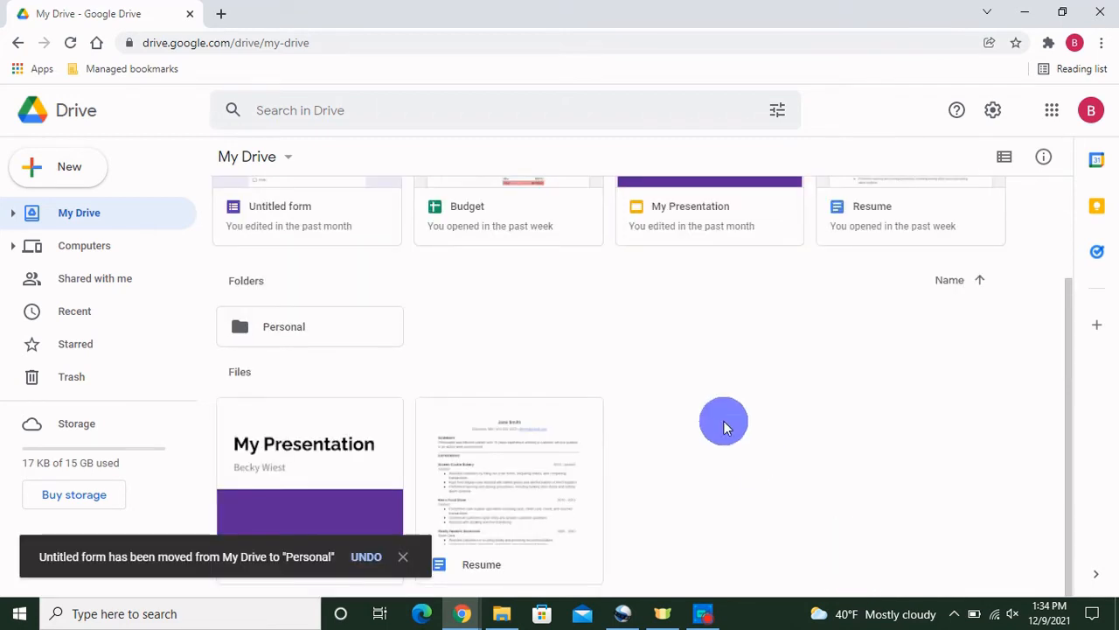
Step: Open the Personal folder and move the Untitled form file back to My Drive
{"action": "left_click", "coordinate": [286, 330]}
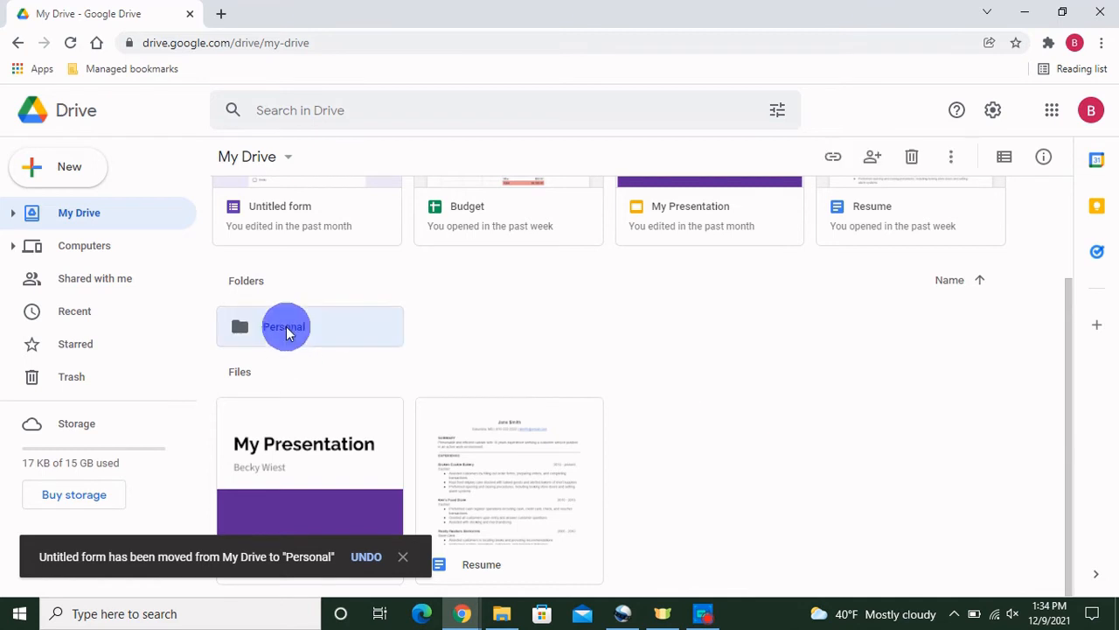
{"action": "double_click", "coordinate": [287, 330]}
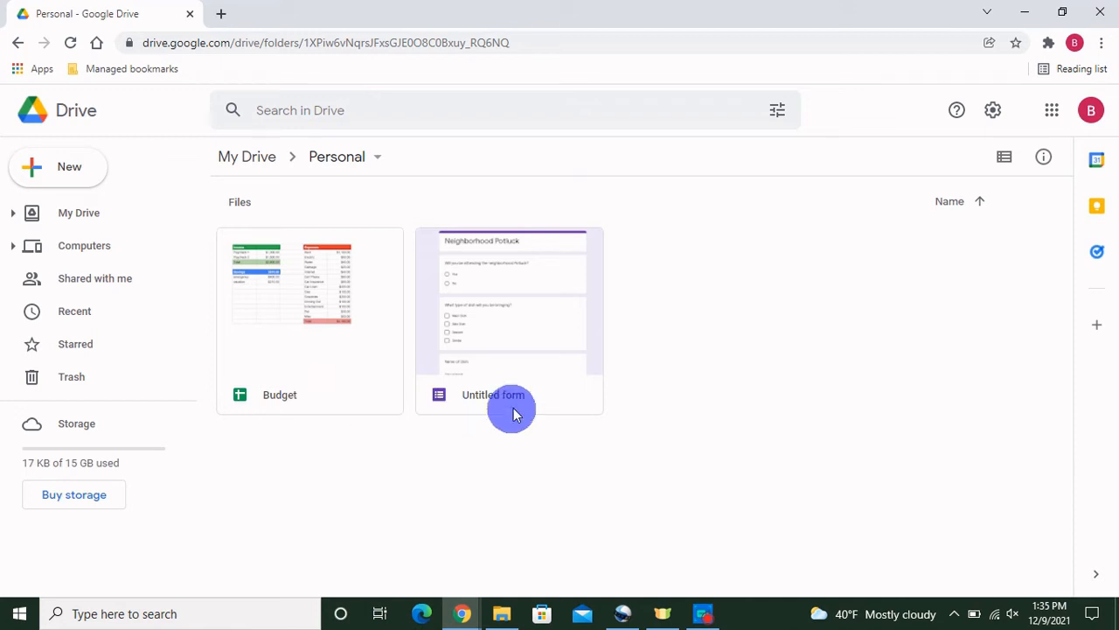
{"action": "right_click", "coordinate": [552, 281]}
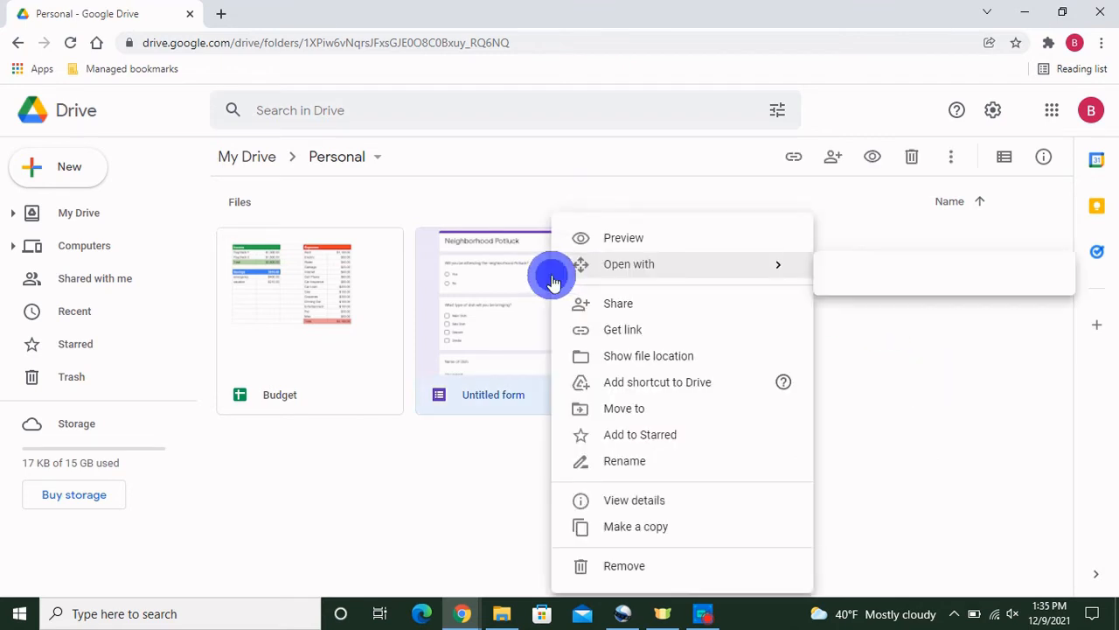
{"action": "left_click", "coordinate": [714, 423]}
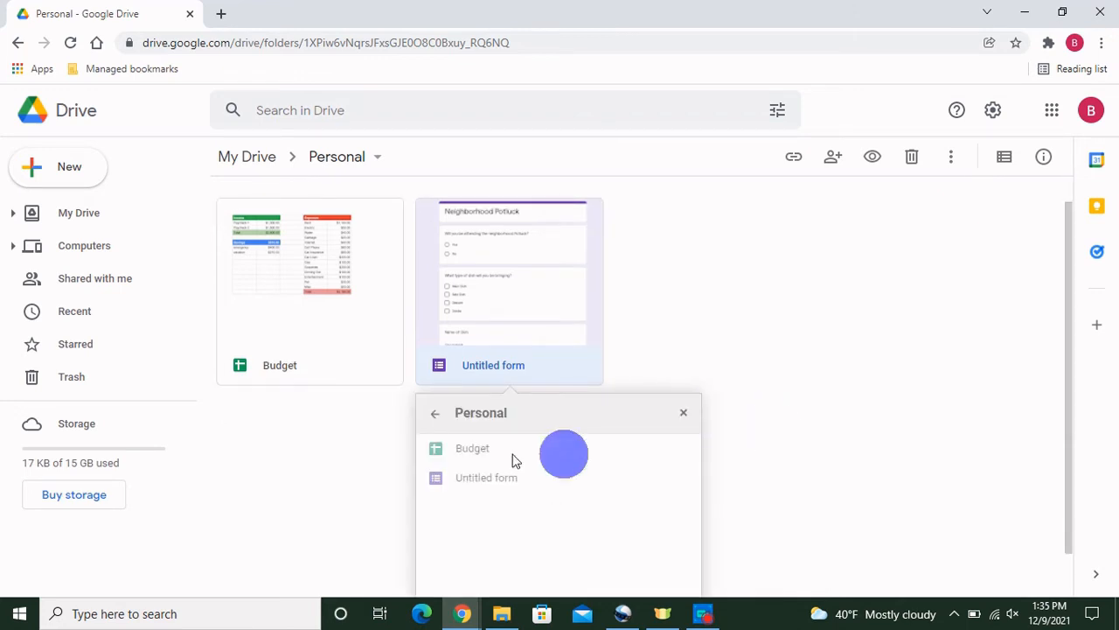
{"action": "left_click", "coordinate": [430, 418]}
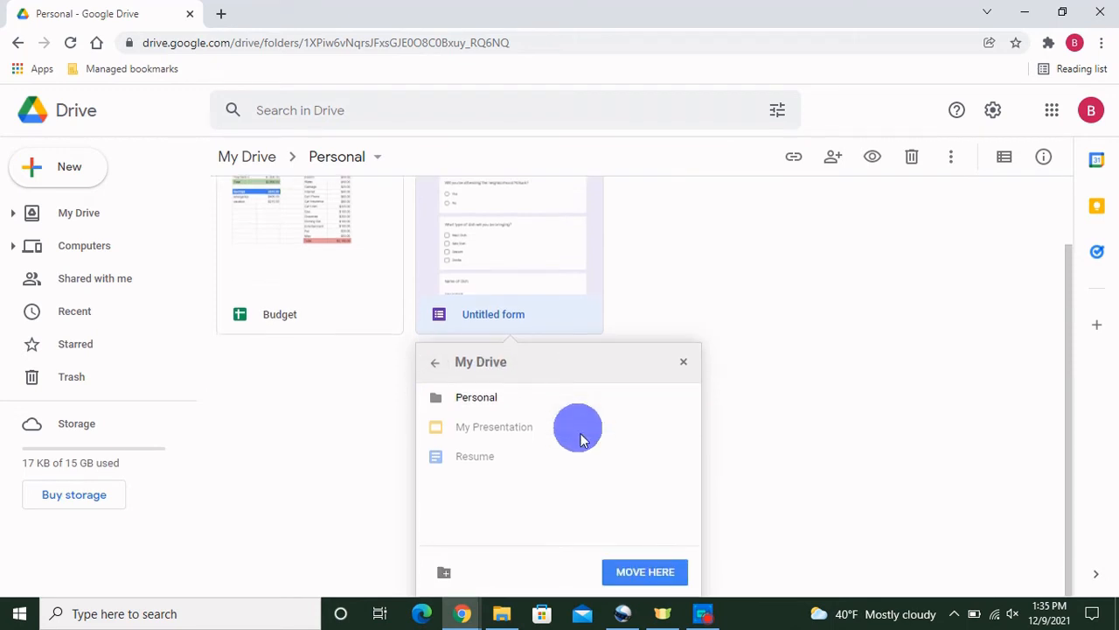
{"action": "left_click", "coordinate": [636, 571]}
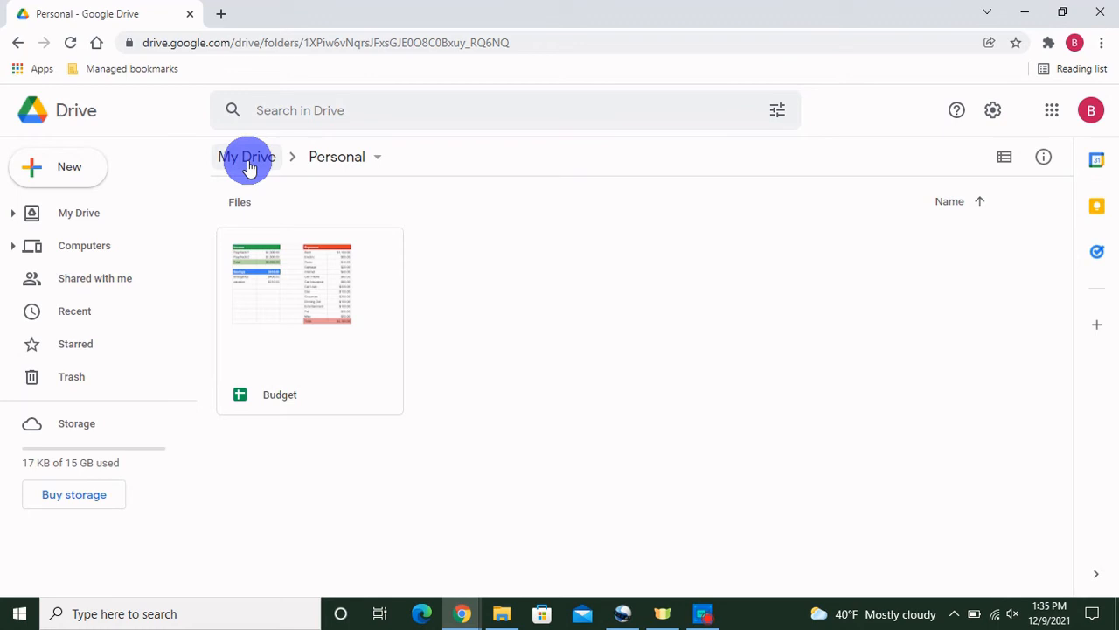
{"action": "left_click", "coordinate": [249, 163]}
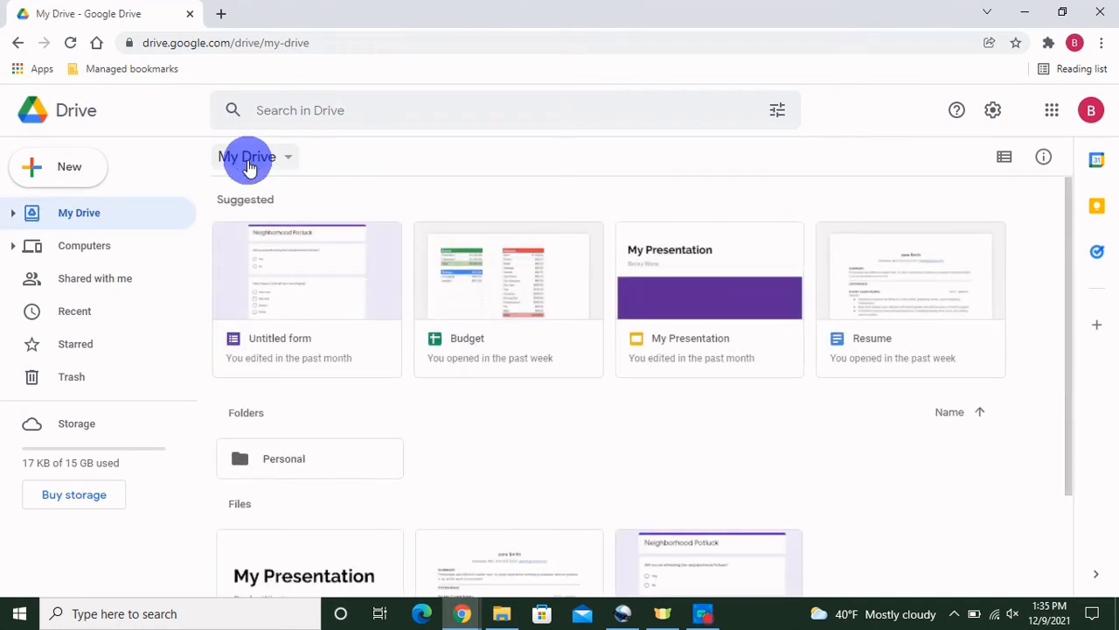
{"action": "left_click", "coordinate": [66, 172]}
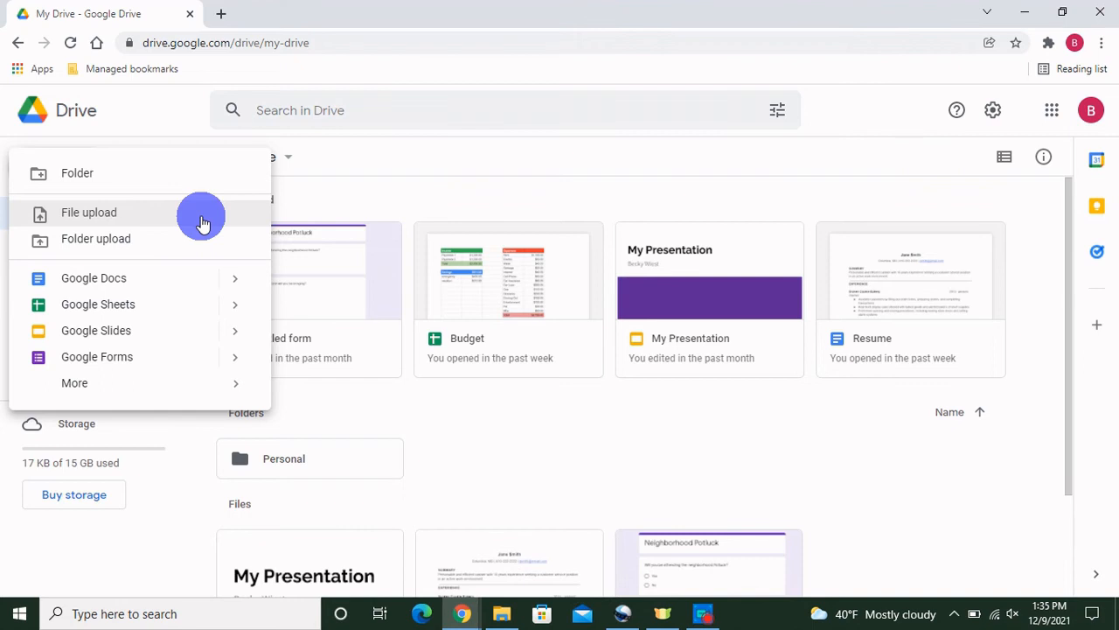
{"action": "left_click", "coordinate": [201, 223]}
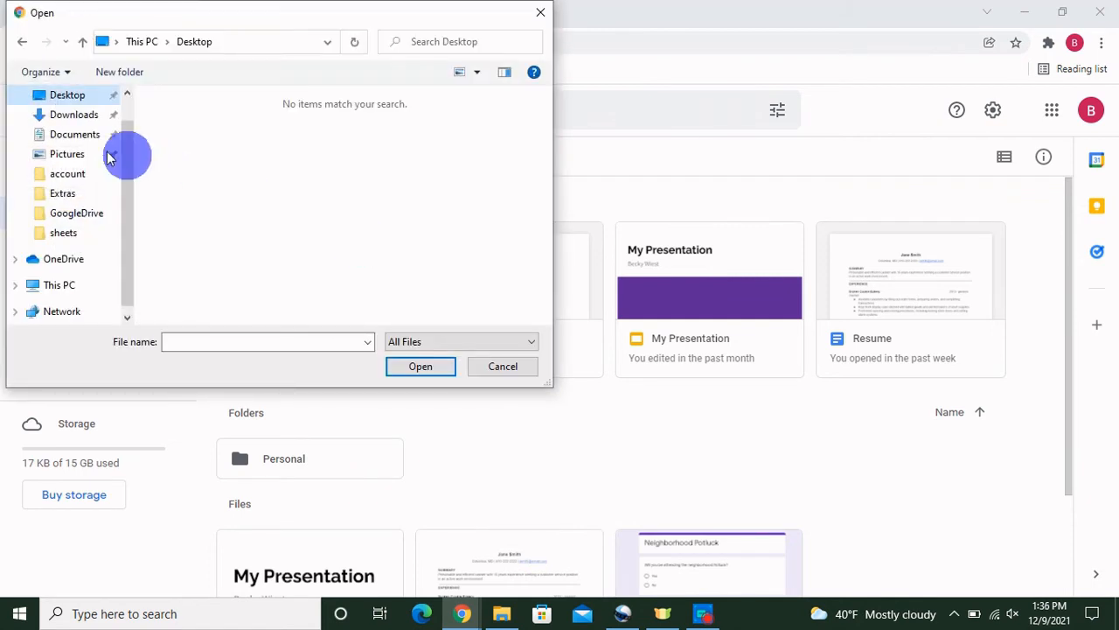
{"action": "left_click", "coordinate": [70, 155]}
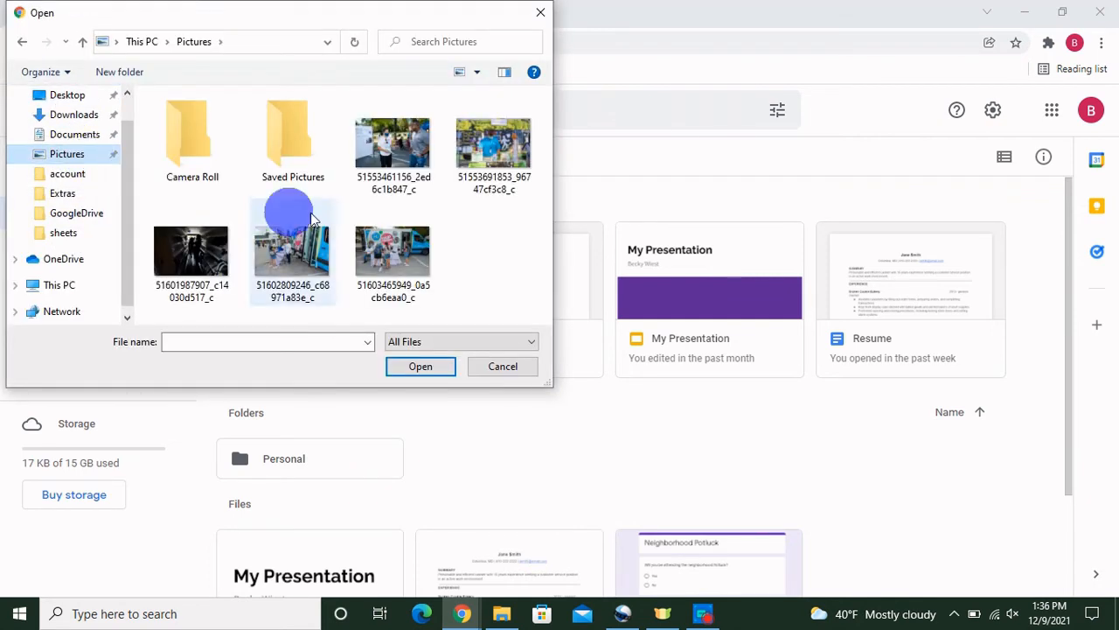
{"action": "left_click", "coordinate": [384, 164]}
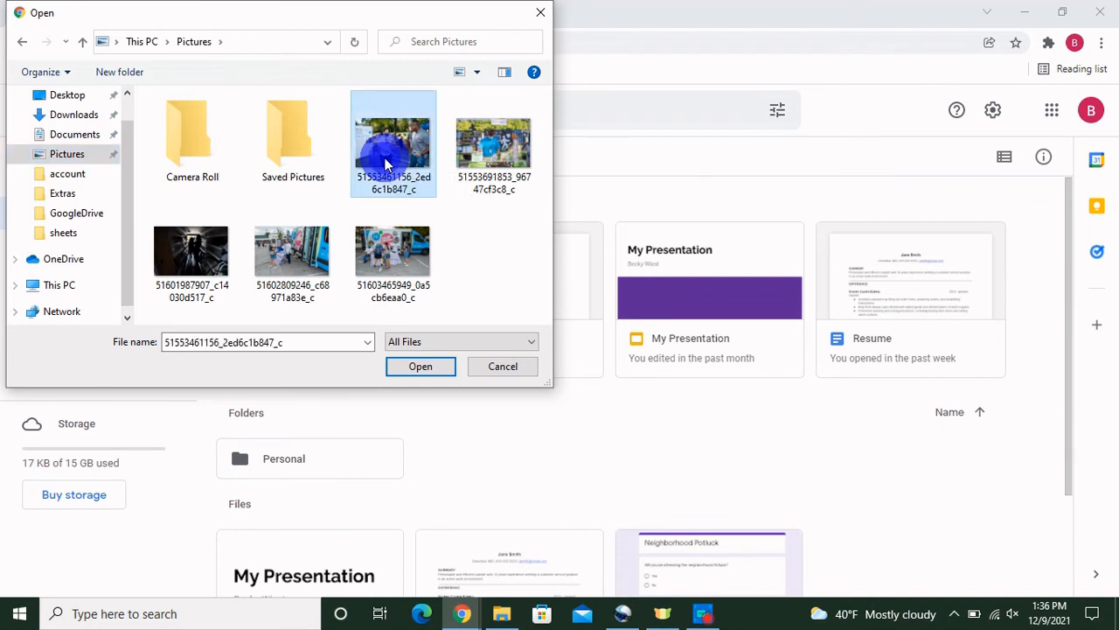
{"action": "left_click", "coordinate": [421, 366]}
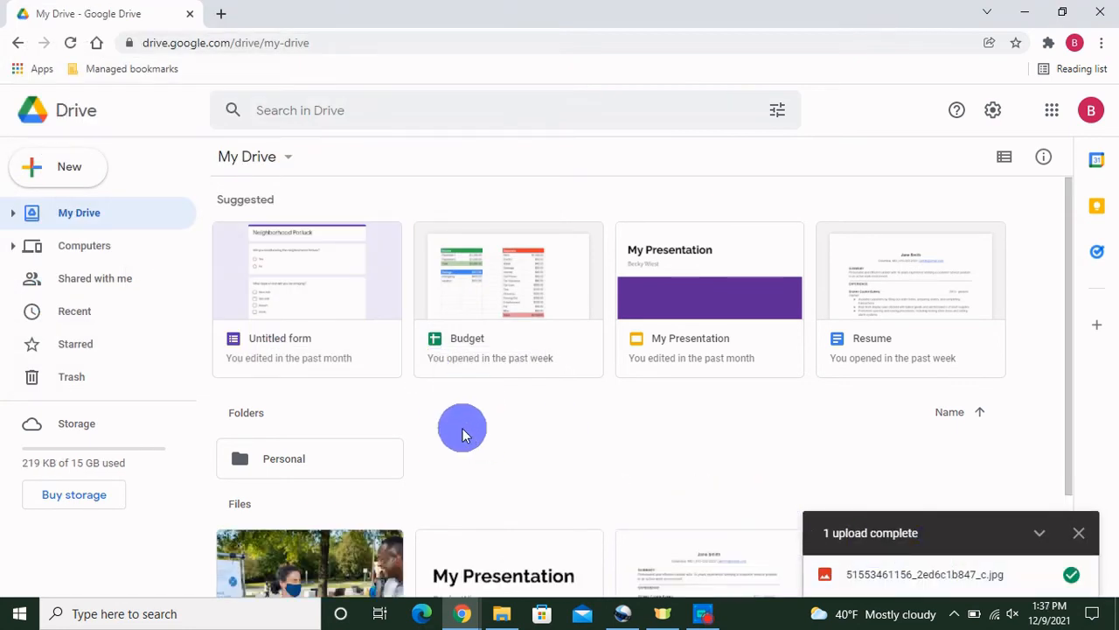
{"action": "scroll", "coordinate": [466, 437], "scroll_direction": "down", "scroll_amount": 2}
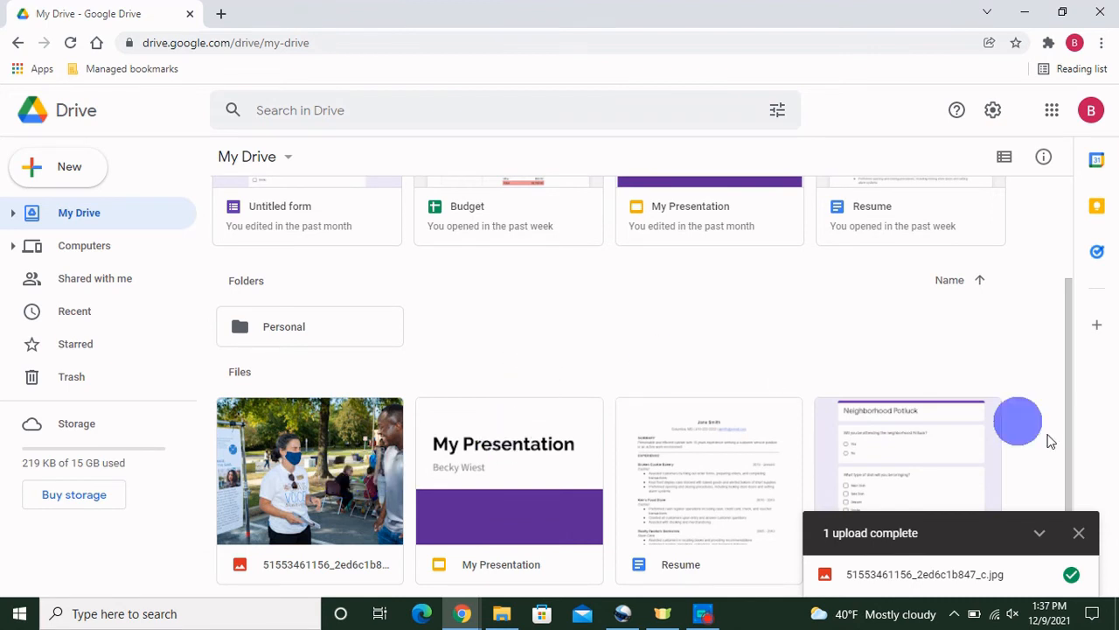
{"action": "left_click", "coordinate": [1079, 533]}
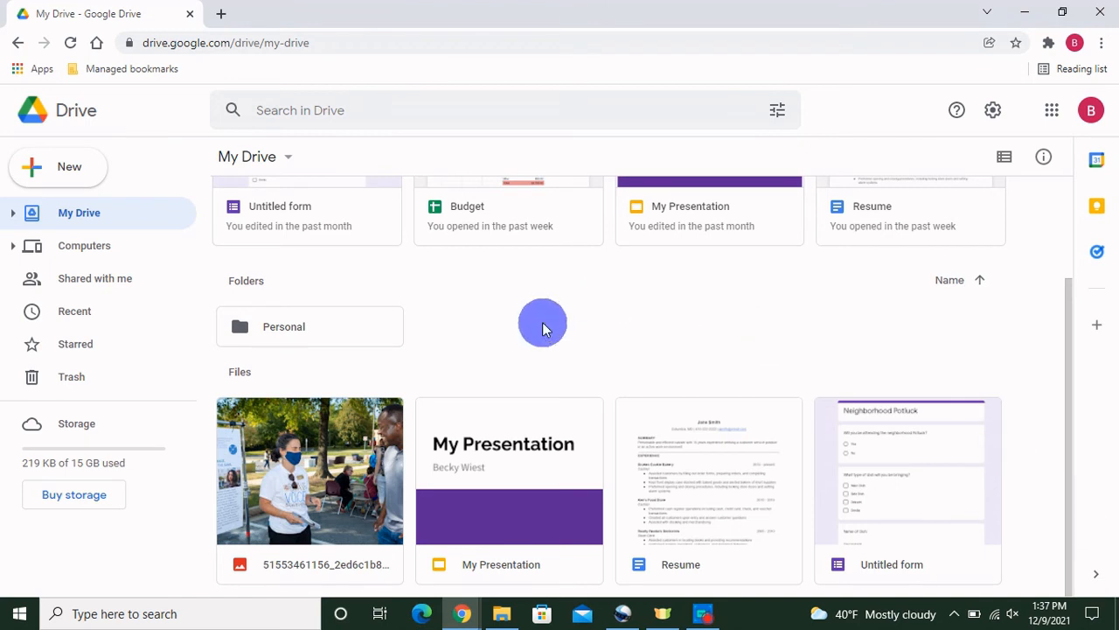
Step: Switch the My Drive file display from grid to list layout and look through the listed files
{"action": "scroll", "coordinate": [542, 325], "scroll_direction": "up", "scroll_amount": 3}
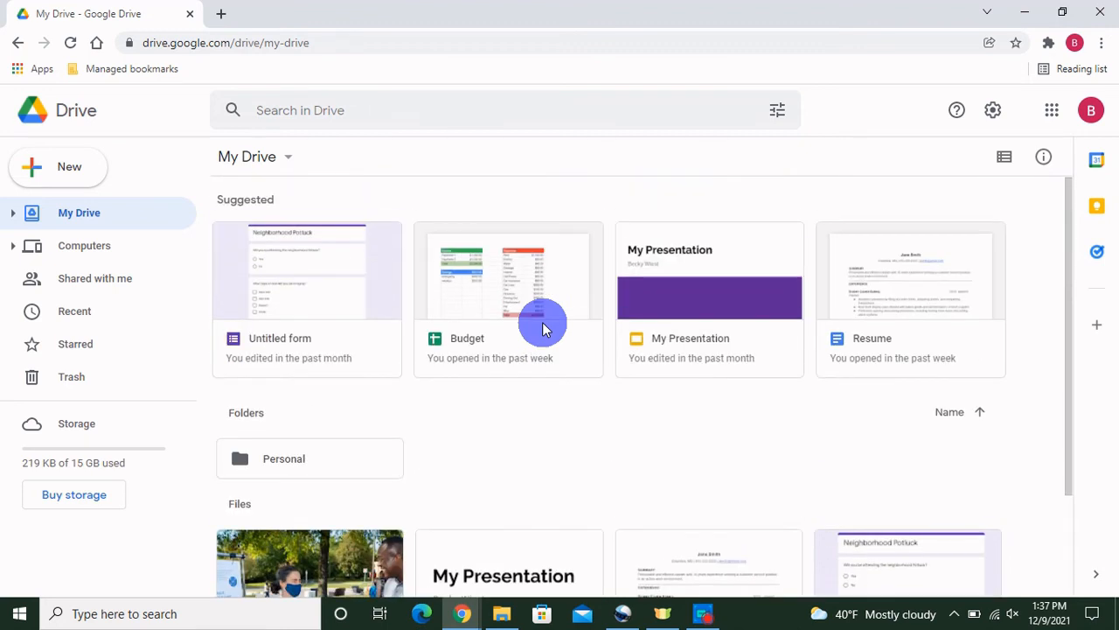
{"action": "left_click", "coordinate": [1005, 162]}
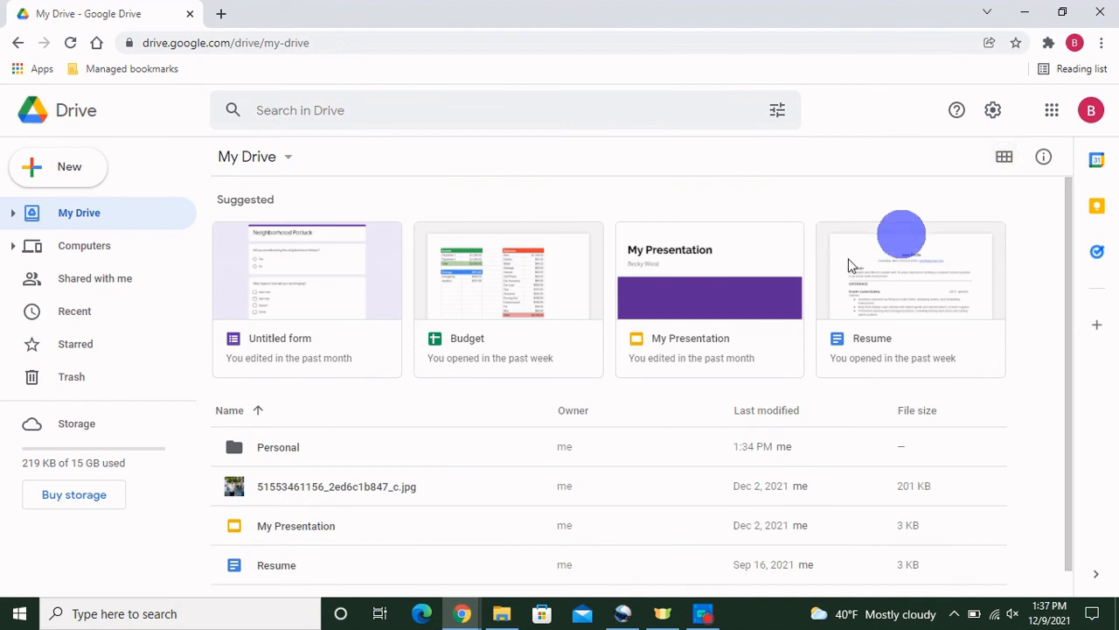
{"action": "scroll", "coordinate": [480, 433], "scroll_direction": "down", "scroll_amount": 1}
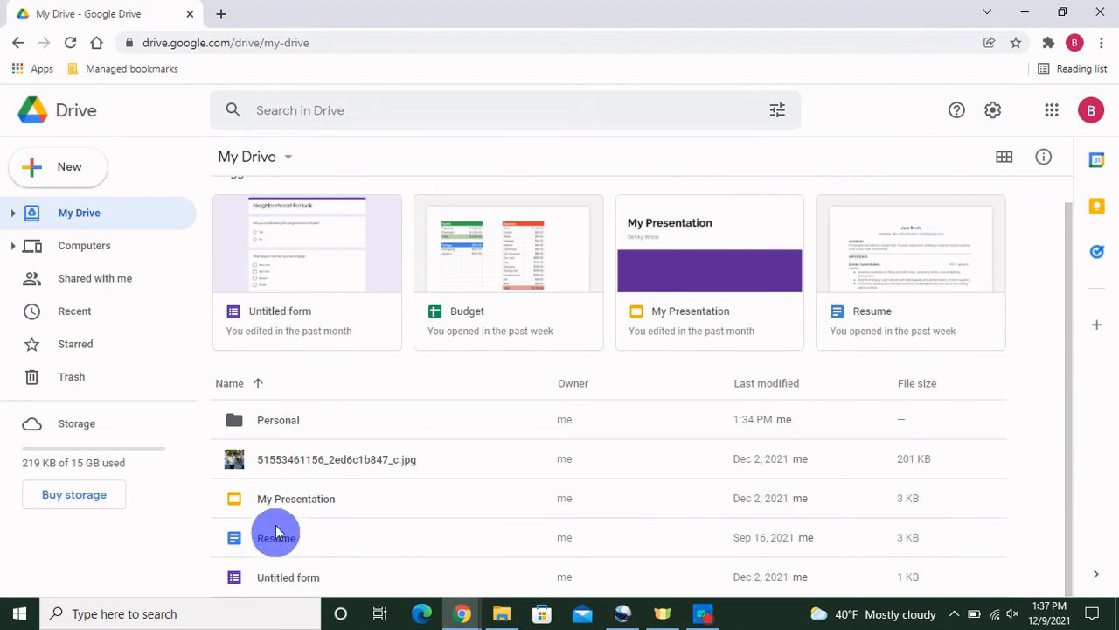
Step: Move the Personal folder in My Drive to the trash
{"action": "left_click", "coordinate": [282, 428]}
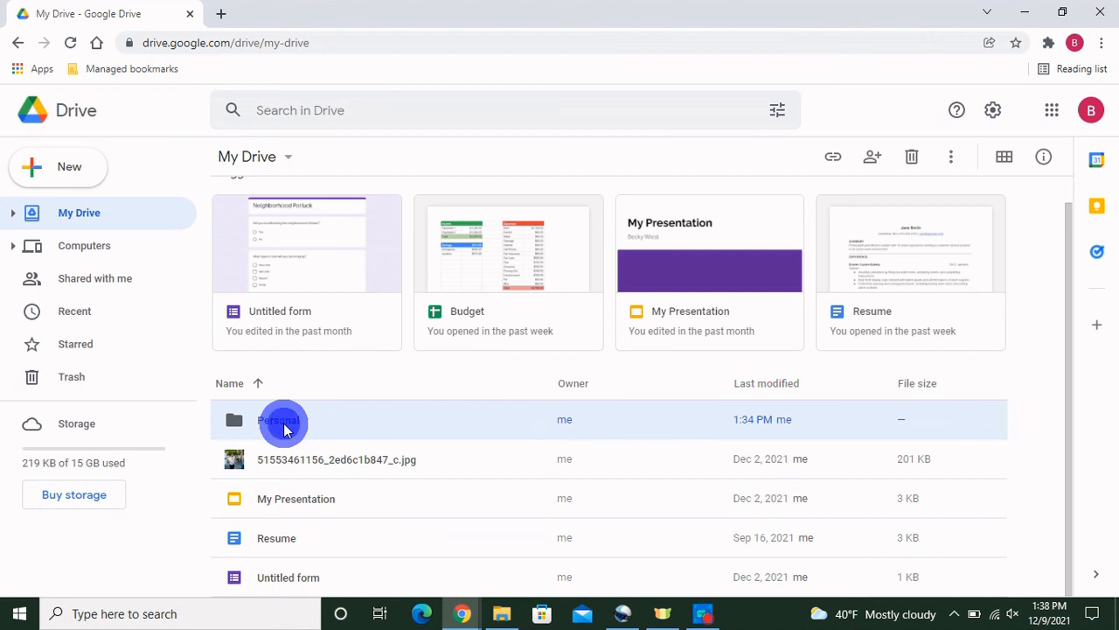
{"action": "right_click", "coordinate": [283, 428]}
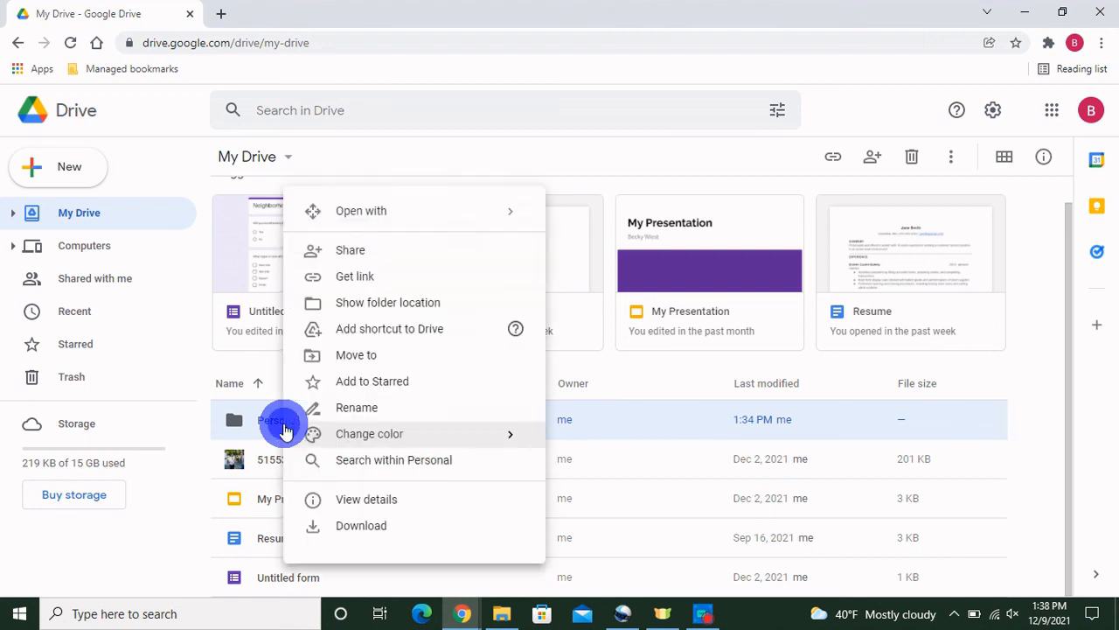
{"action": "left_click", "coordinate": [380, 569]}
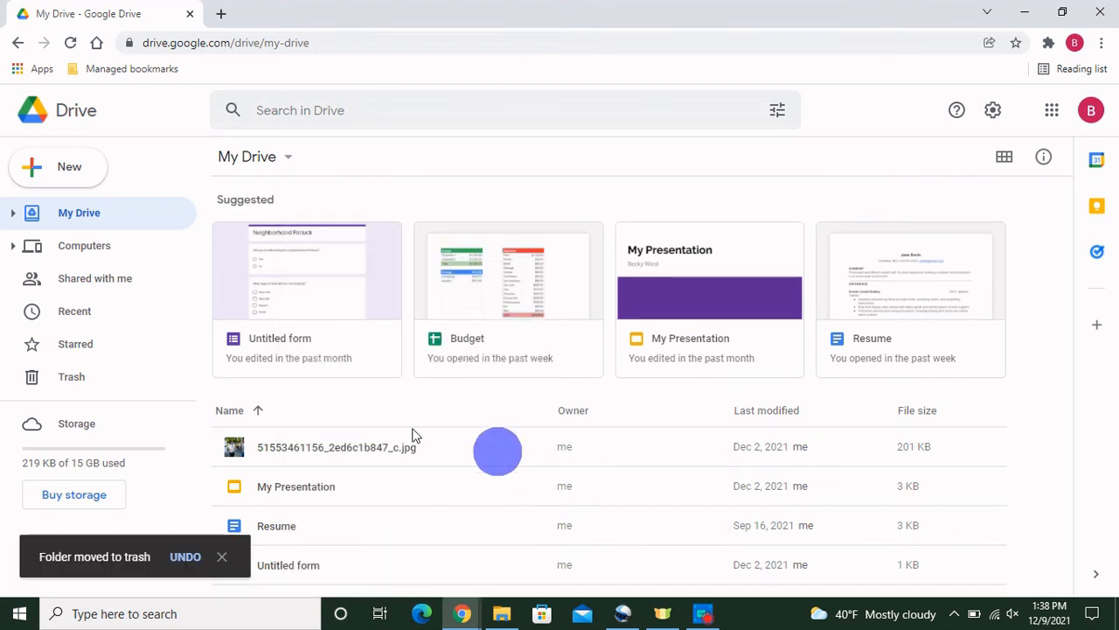
Step: Open the Trash and restore the most recently trashed grey Personal folder
{"action": "left_click", "coordinate": [70, 381]}
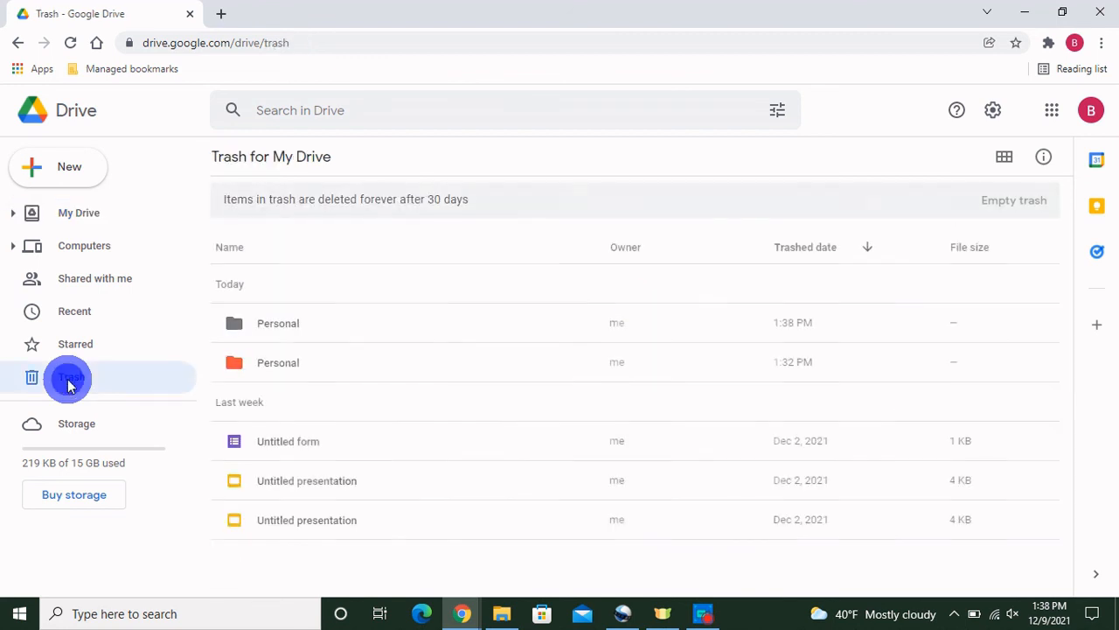
{"action": "right_click", "coordinate": [290, 330]}
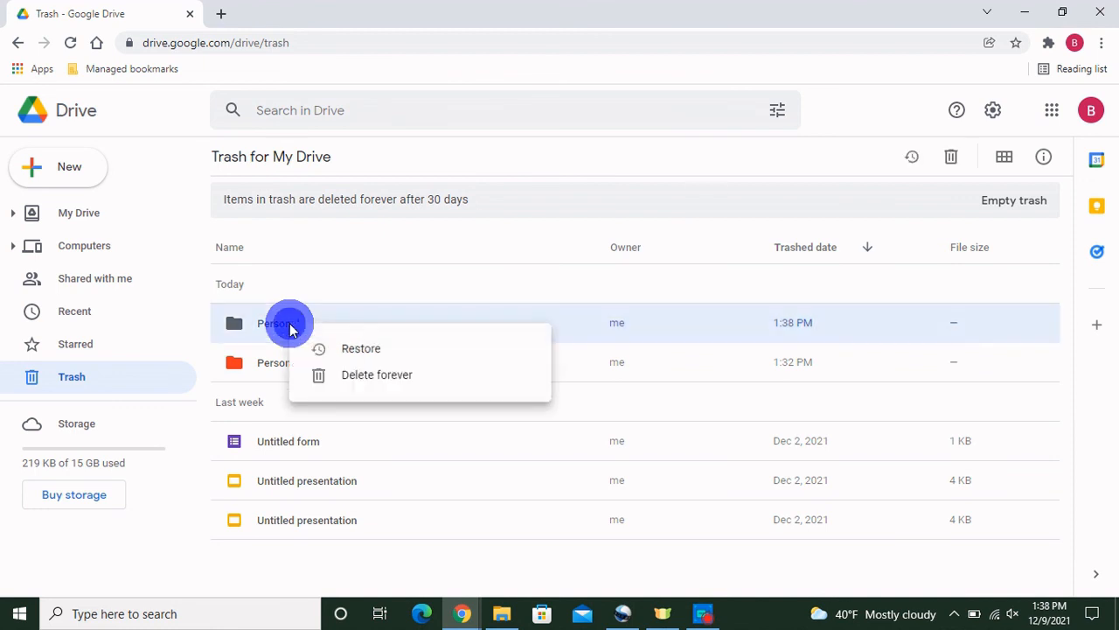
{"action": "left_click", "coordinate": [364, 349]}
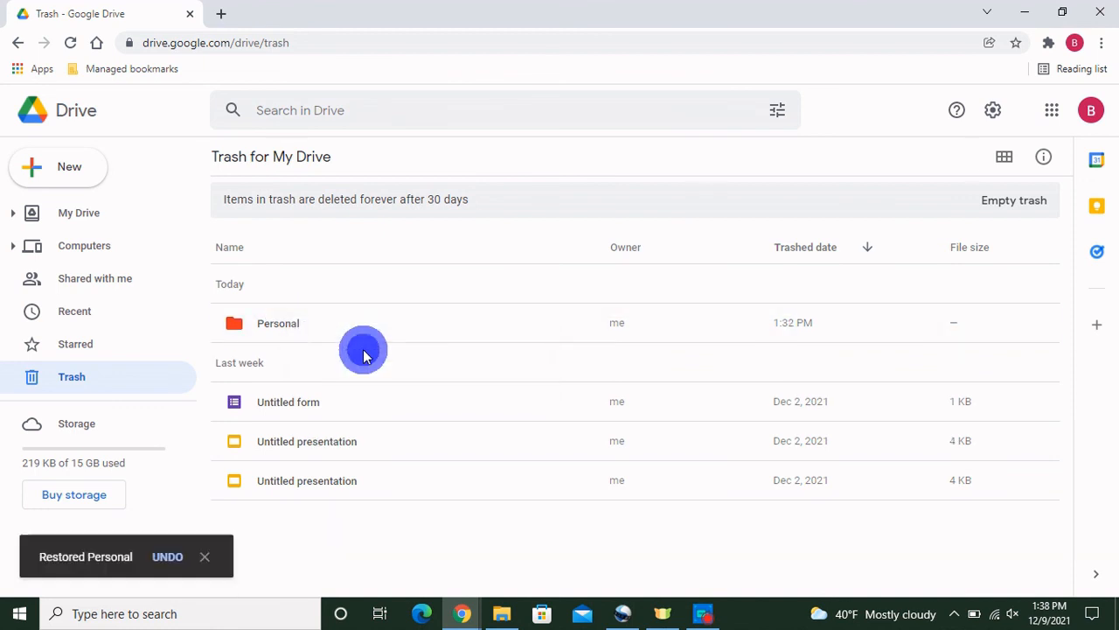